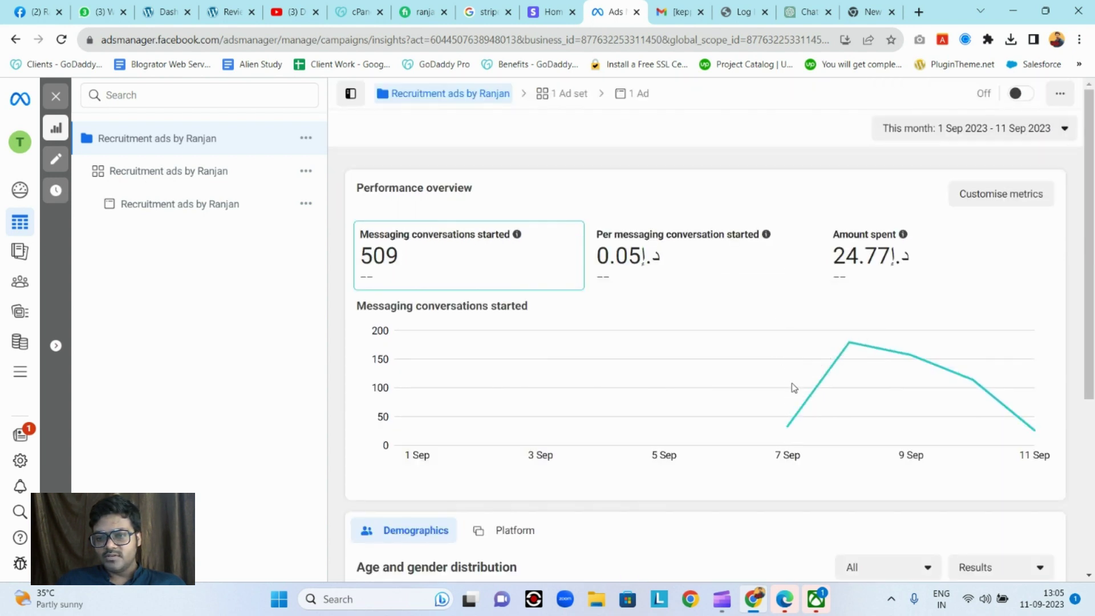
Step: Examine the recruitment campaign's daily messaging conversations from 7 to 11 Sep and its age and gender distribution
mouse_move(789, 426)
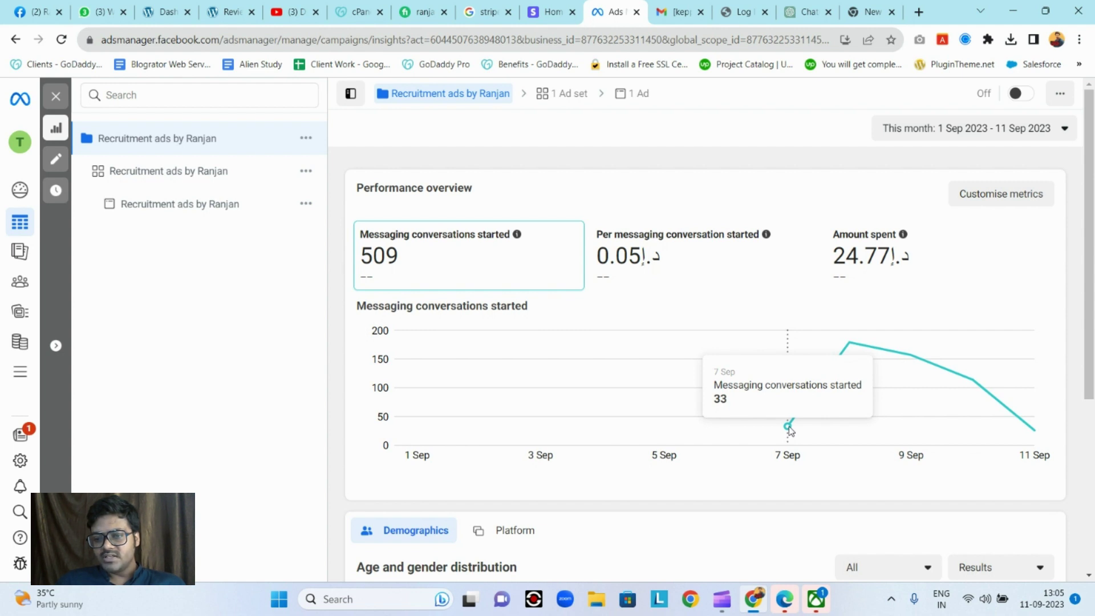
mouse_move(856, 372)
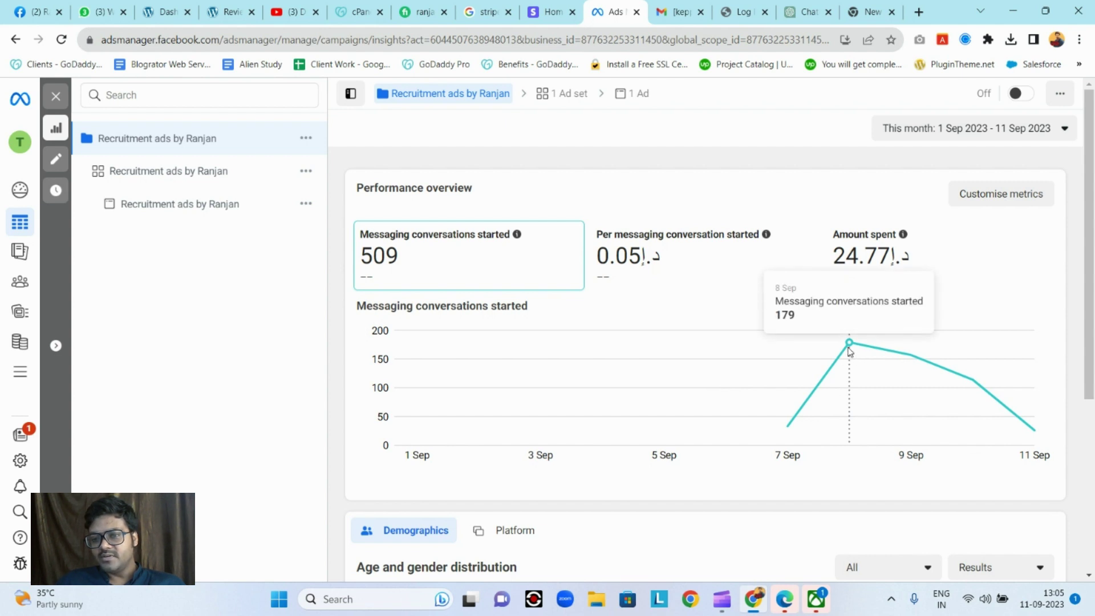
mouse_move(897, 370)
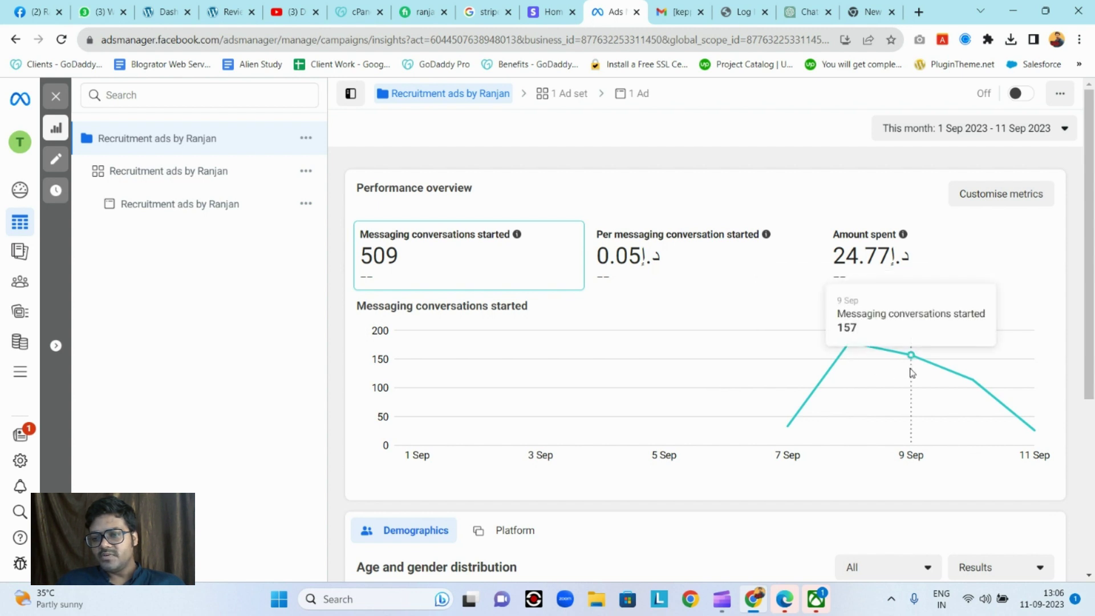
mouse_move(968, 388)
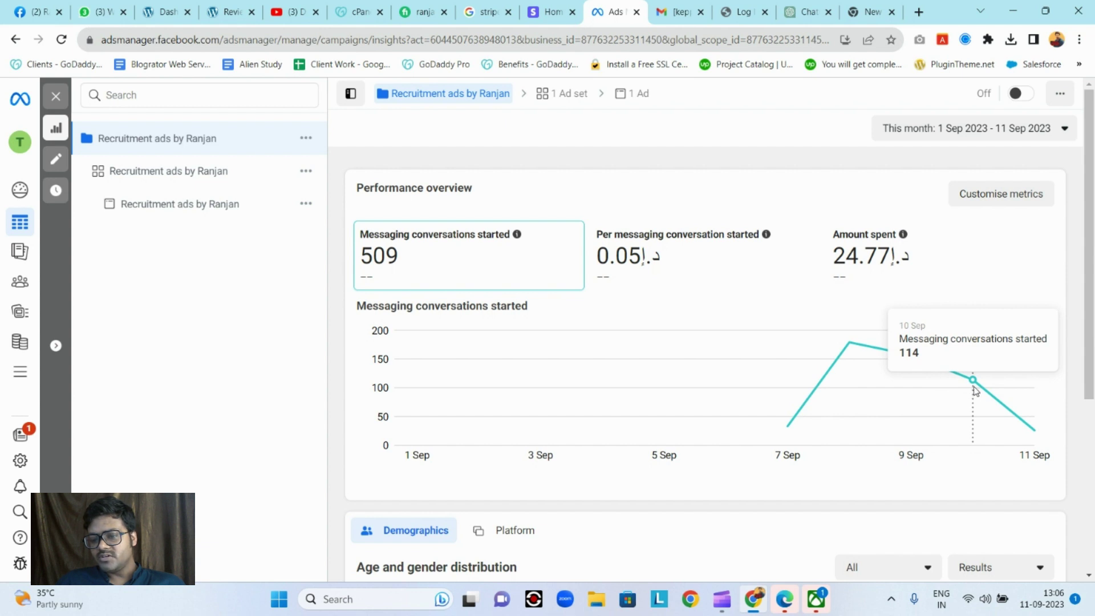
mouse_move(1034, 431)
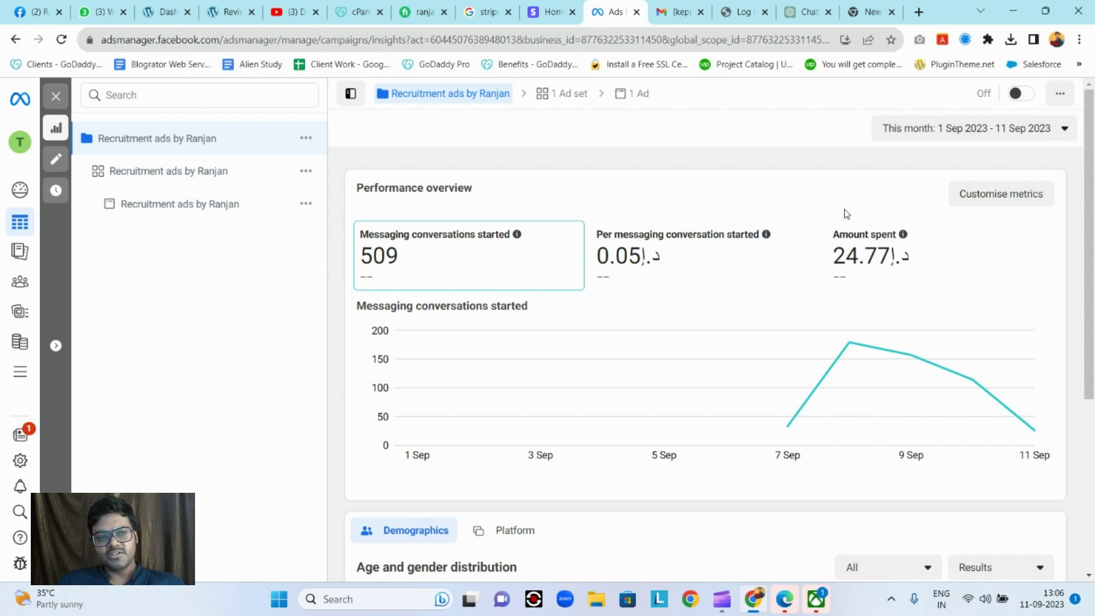
scroll(595, 353, down, 5)
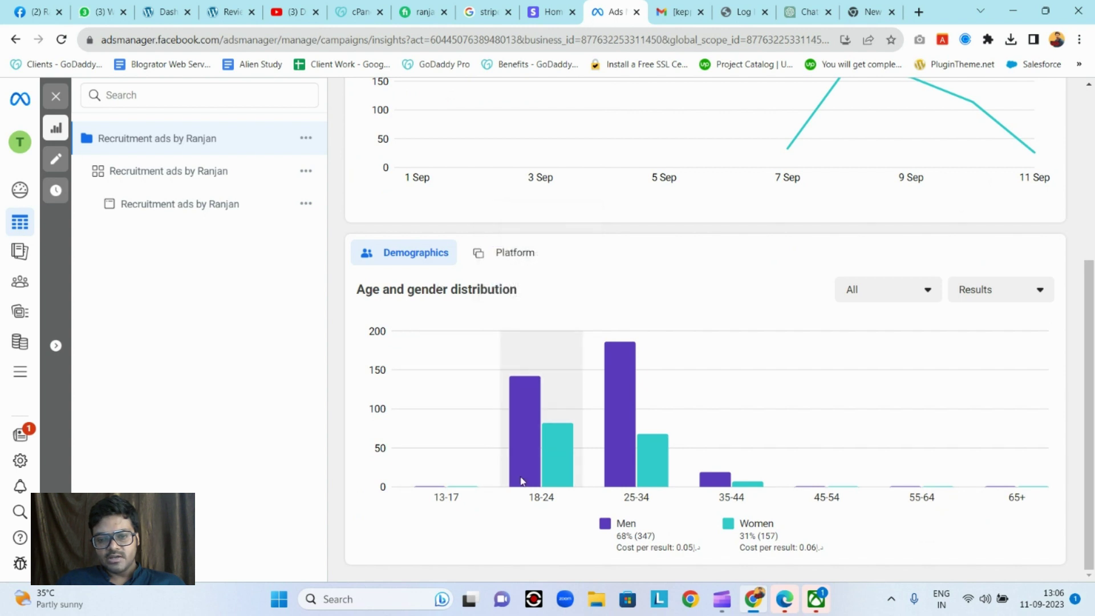
mouse_move(521, 478)
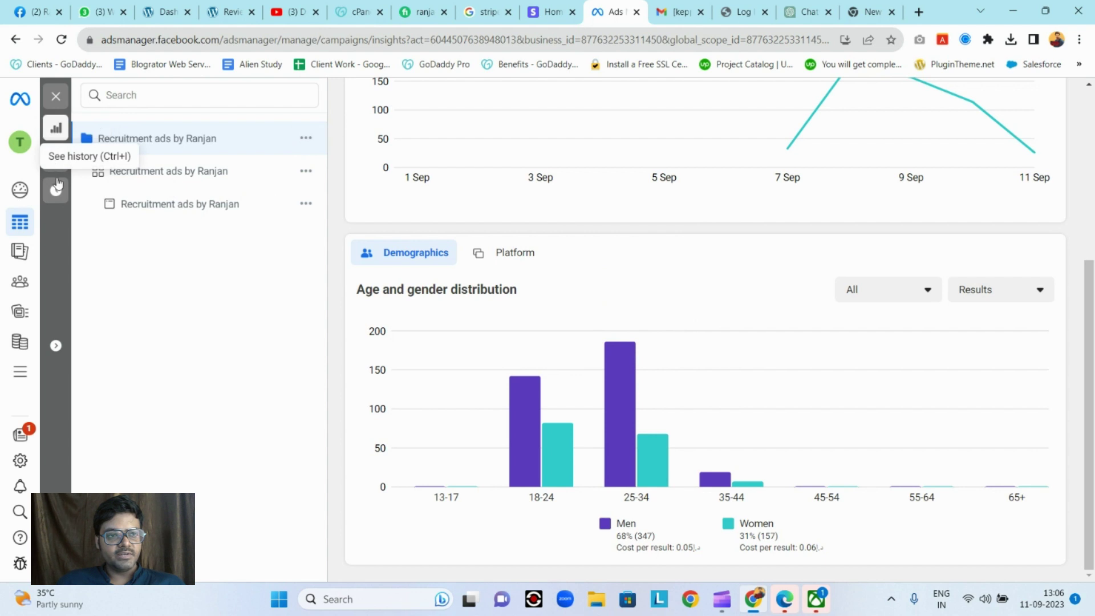
Step: Open the recruitment campaign for editing and review its details, objective, A/B test and Advantage campaign budget settings
click(59, 161)
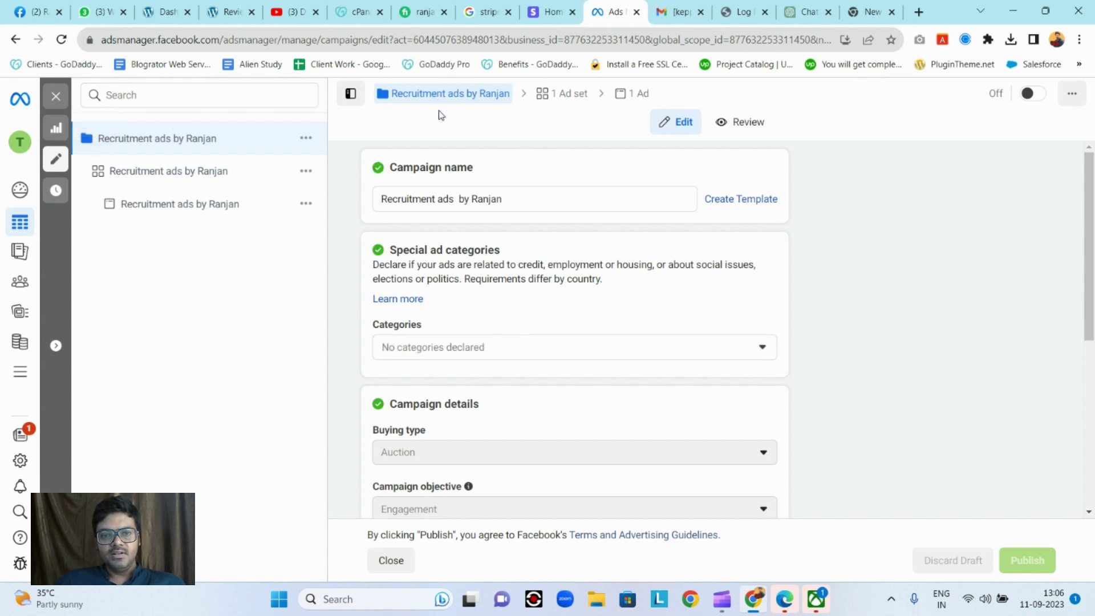
scroll(409, 179, down, 1)
scroll(397, 178, down, 3)
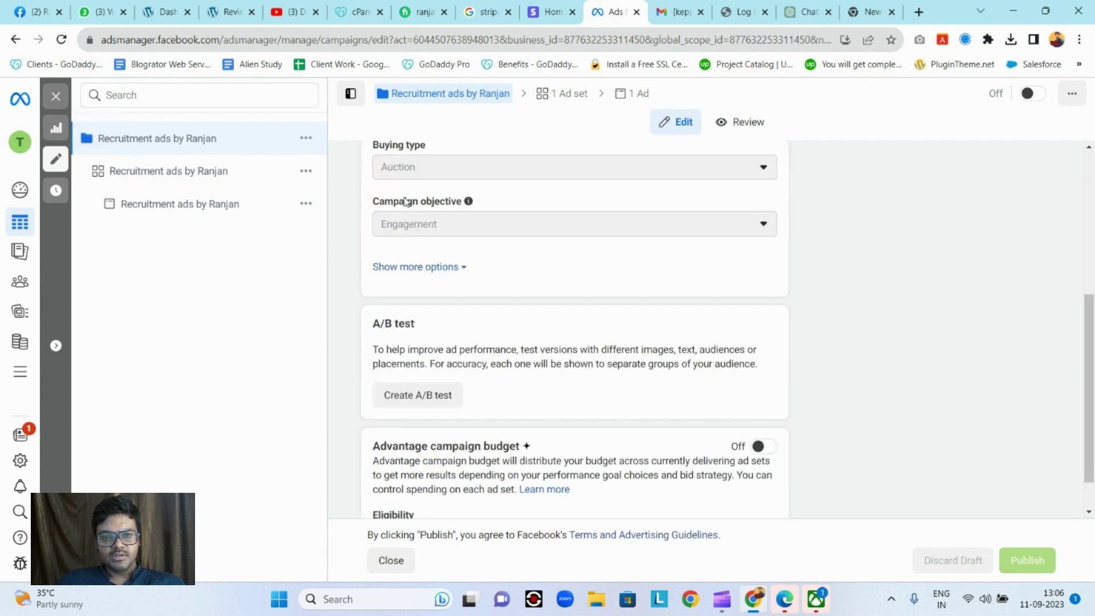
scroll(386, 225, down, 1)
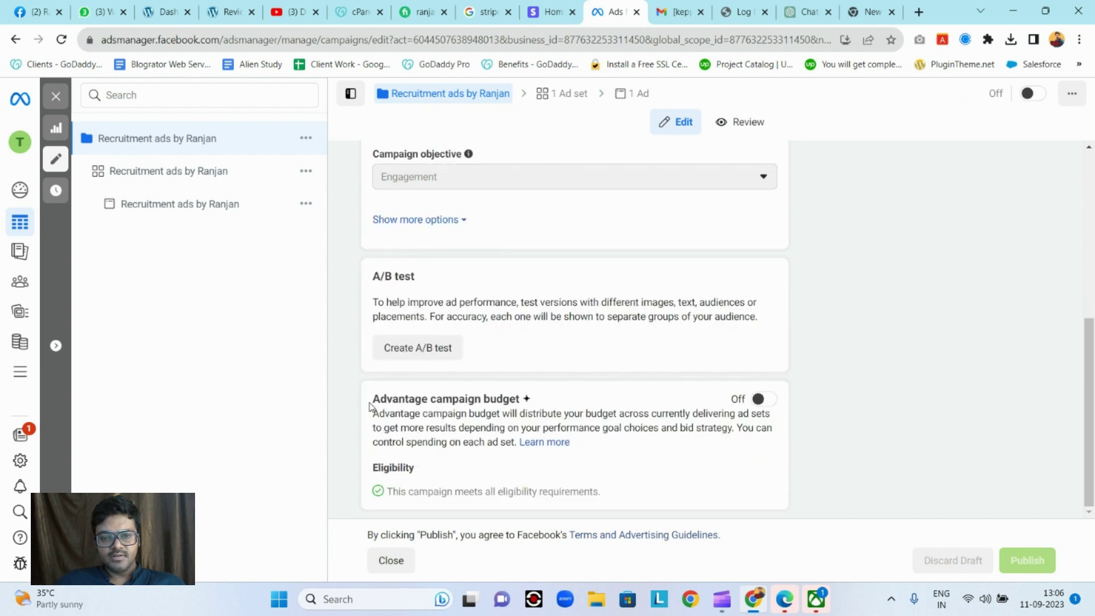
drag(379, 399, 494, 400)
click(494, 400)
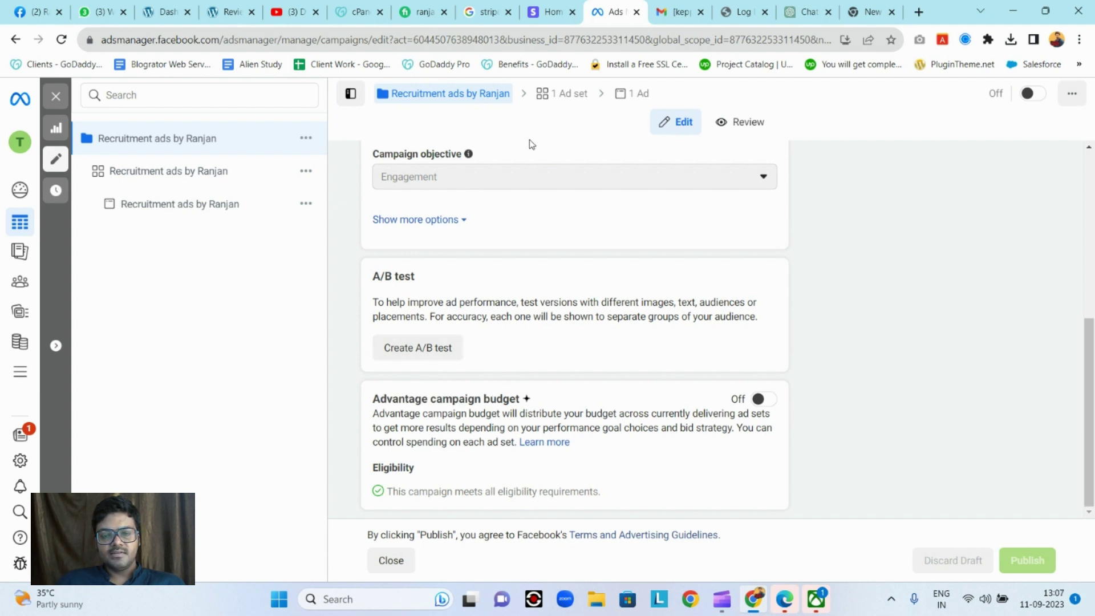
Step: Open the campaign's ad set and review its conversion location, ad type, messaging apps, performance goal and bid control
click(568, 97)
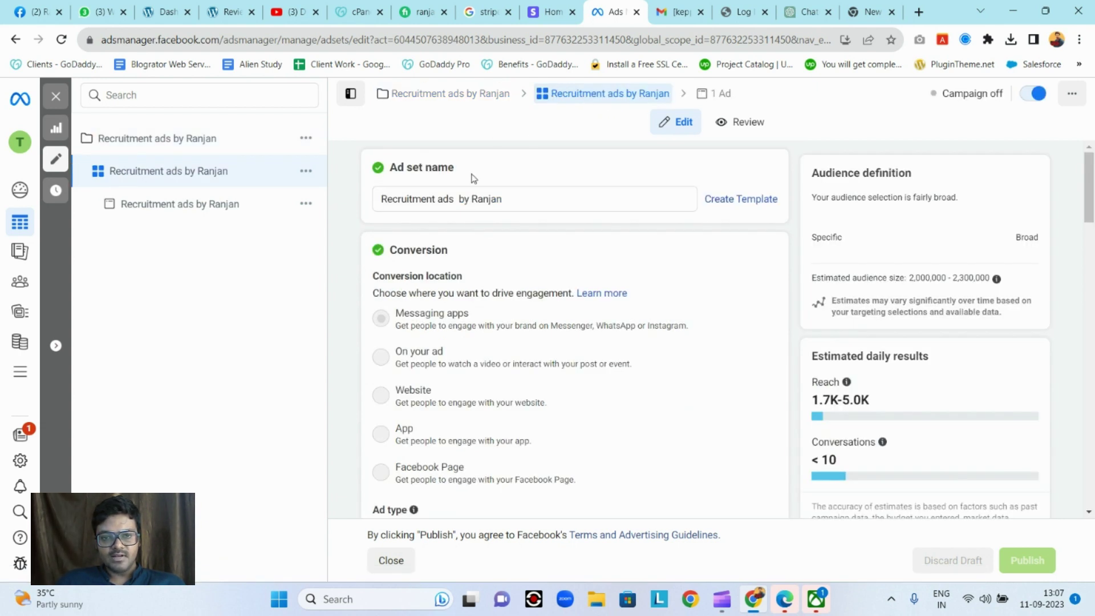
scroll(445, 247, down, 2)
scroll(445, 247, up, 1)
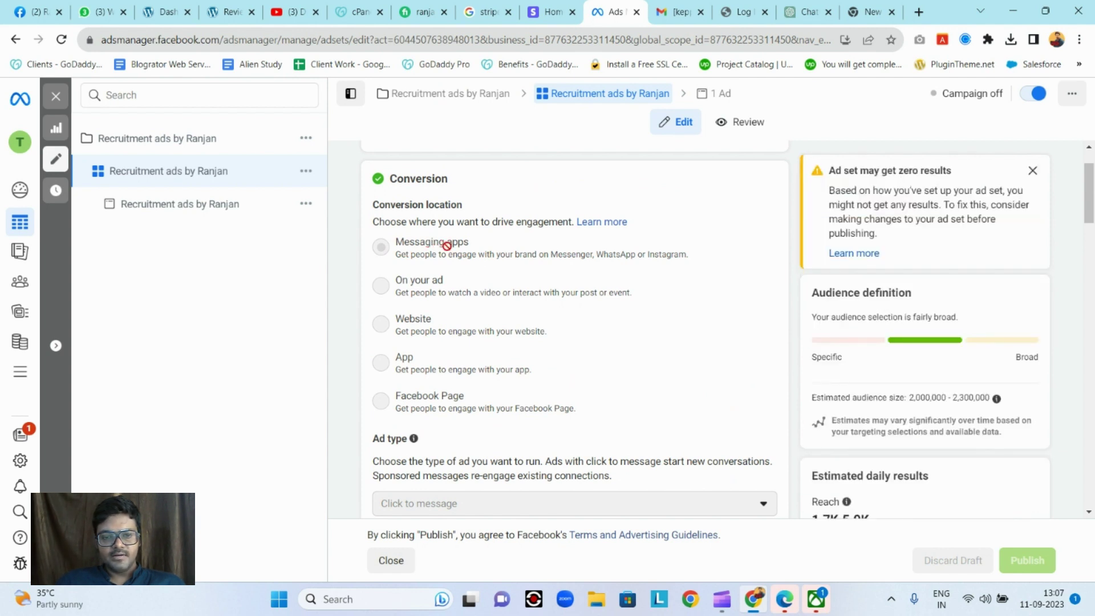
scroll(447, 246, down, 3)
scroll(399, 328, down, 4)
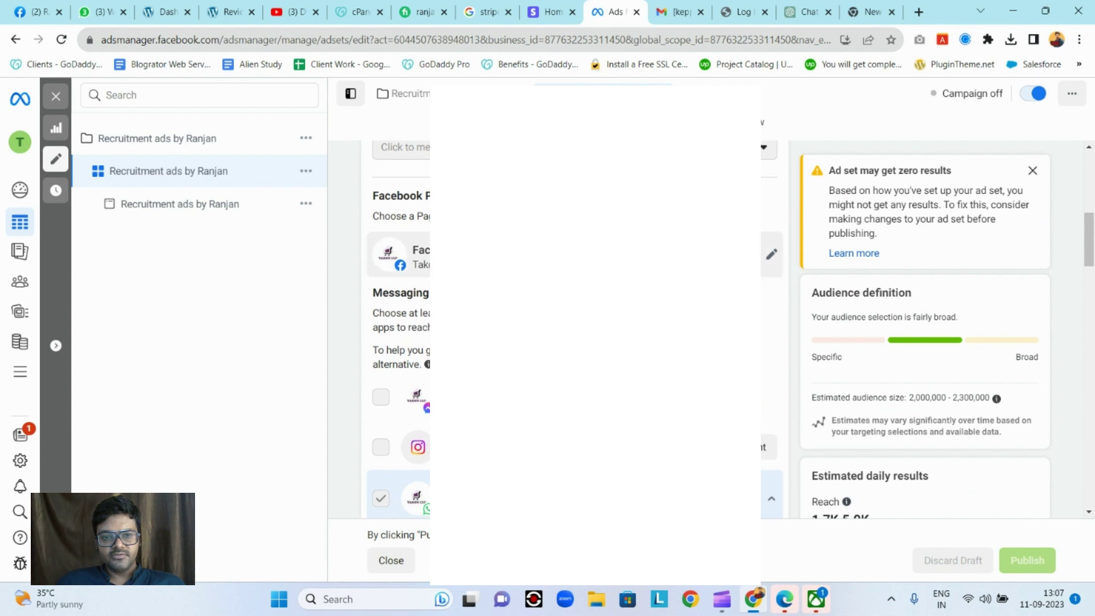
scroll(390, 261, down, 3)
scroll(390, 261, down, 3)
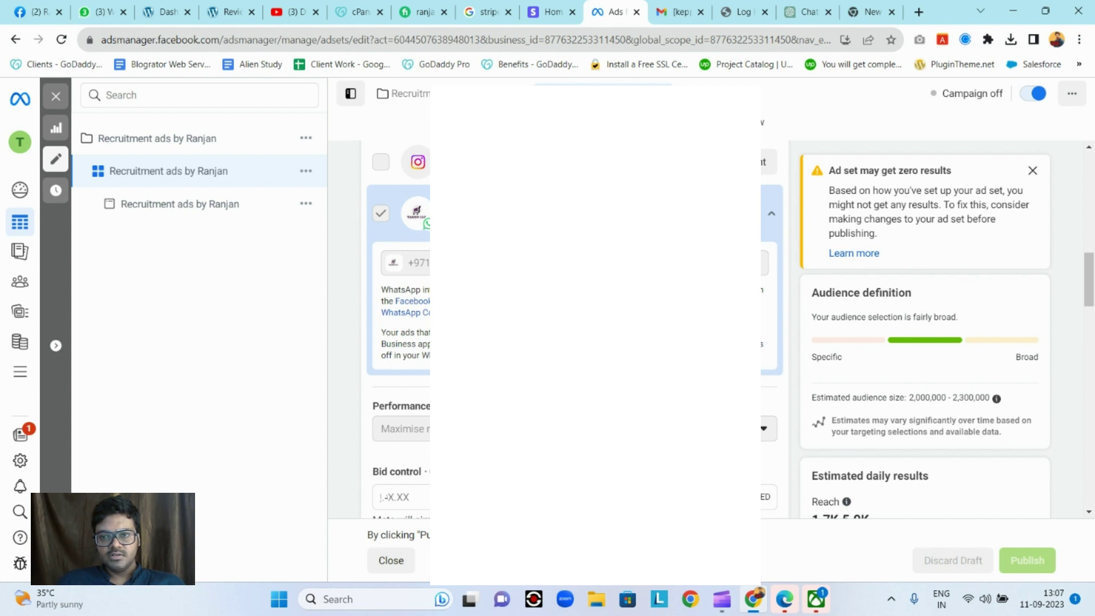
scroll(399, 262, down, 3)
scroll(399, 285, down, 1)
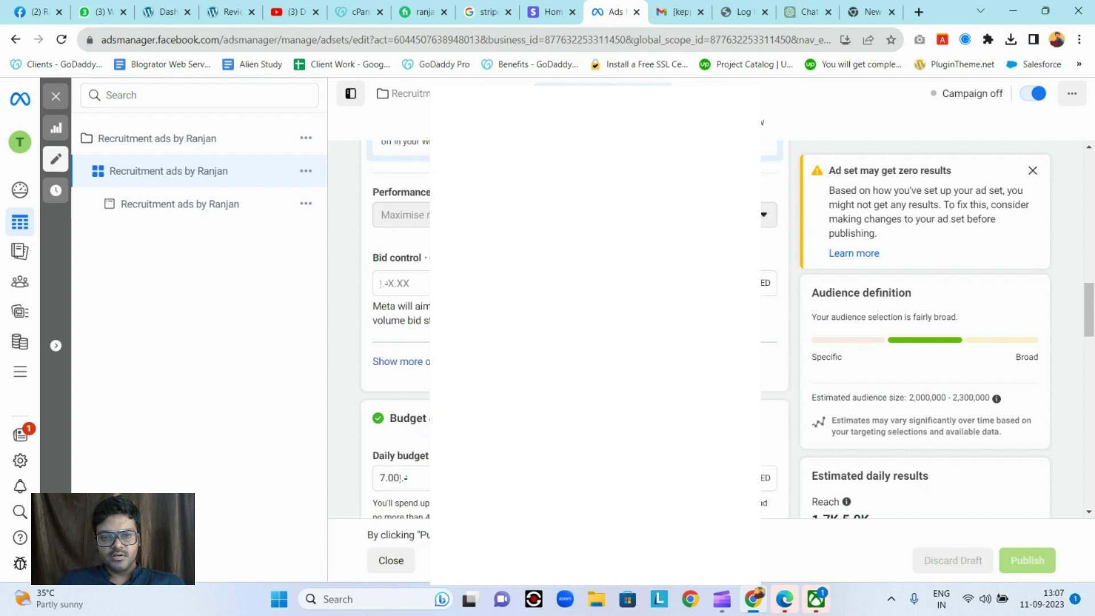
Step: Review the ad set's daily budget, estimated daily results, and schedule start and end dates
scroll(420, 290, down, 1)
scroll(420, 289, down, 1)
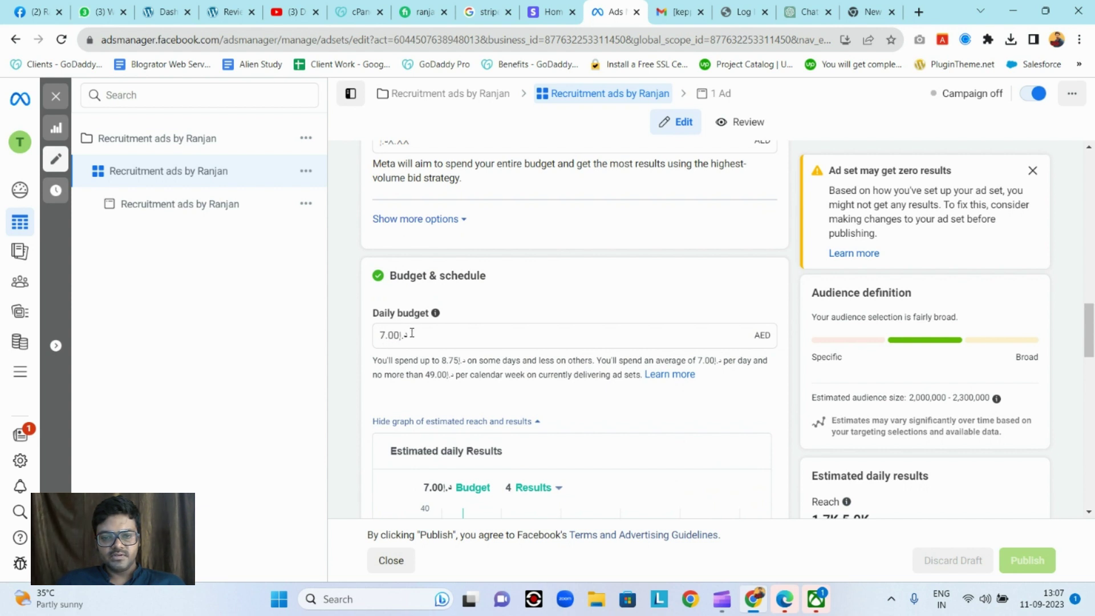
scroll(411, 337, down, 5)
scroll(414, 335, down, 4)
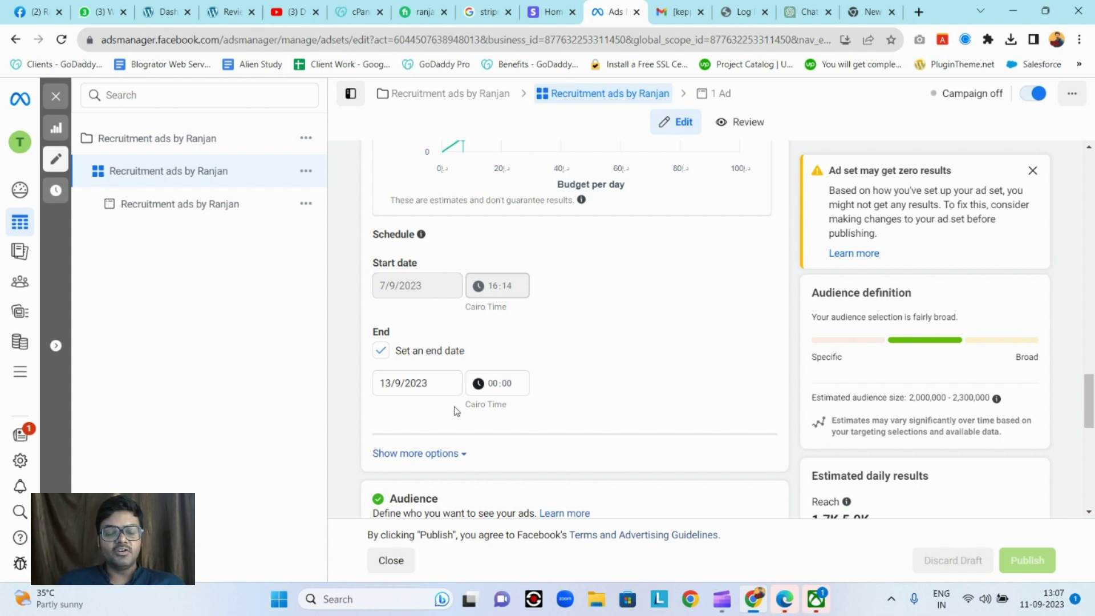
Step: Examine the ad set's saved audience, checking its location, age range and language
scroll(489, 415, down, 5)
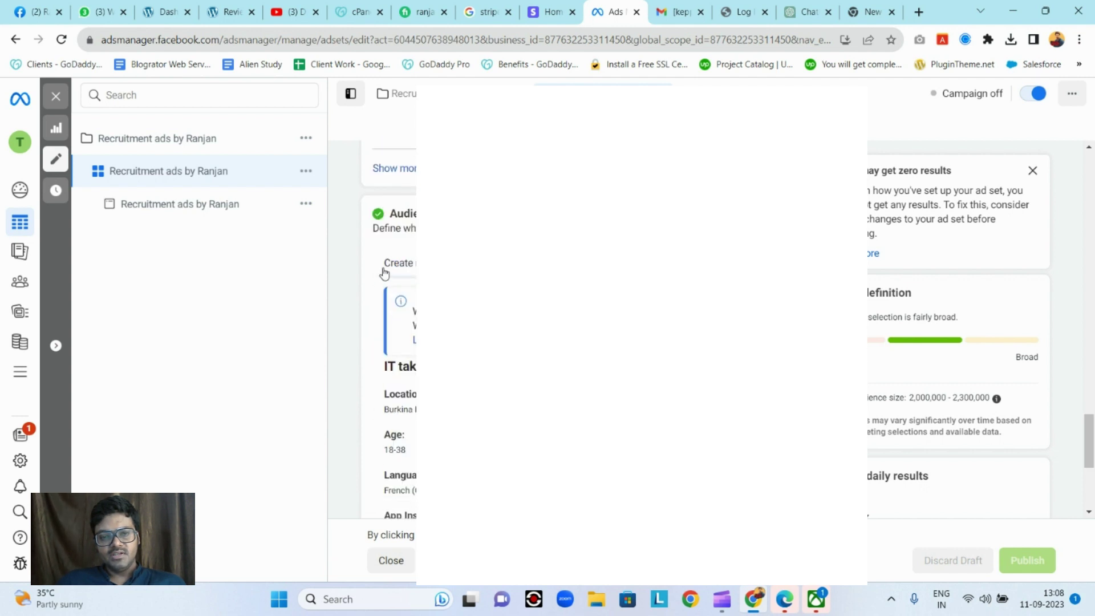
scroll(372, 263, down, 1)
scroll(372, 263, down, 3)
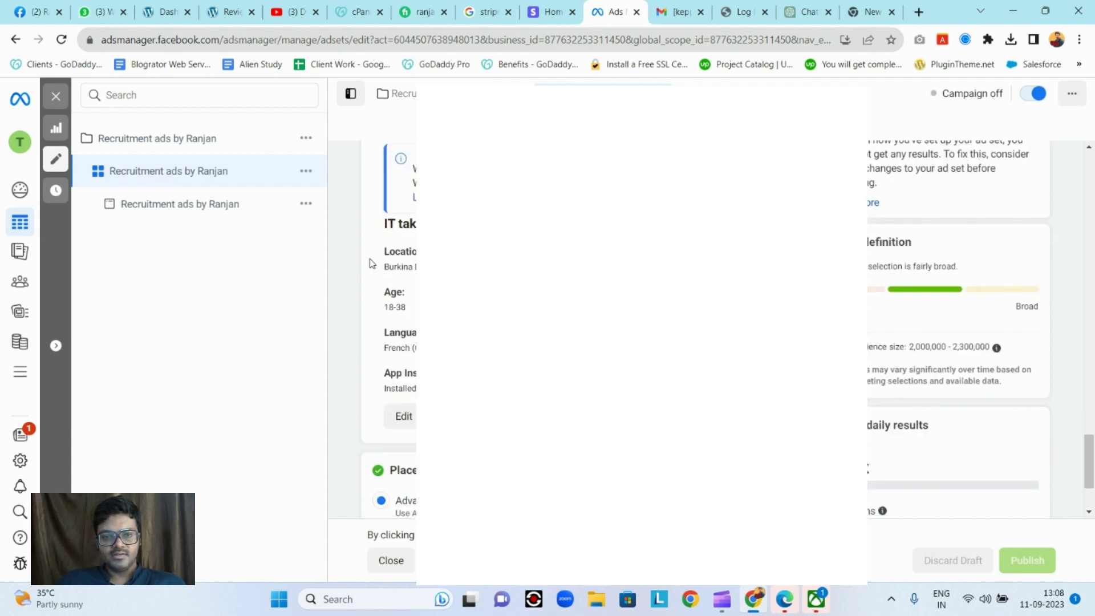
scroll(372, 263, down, 2)
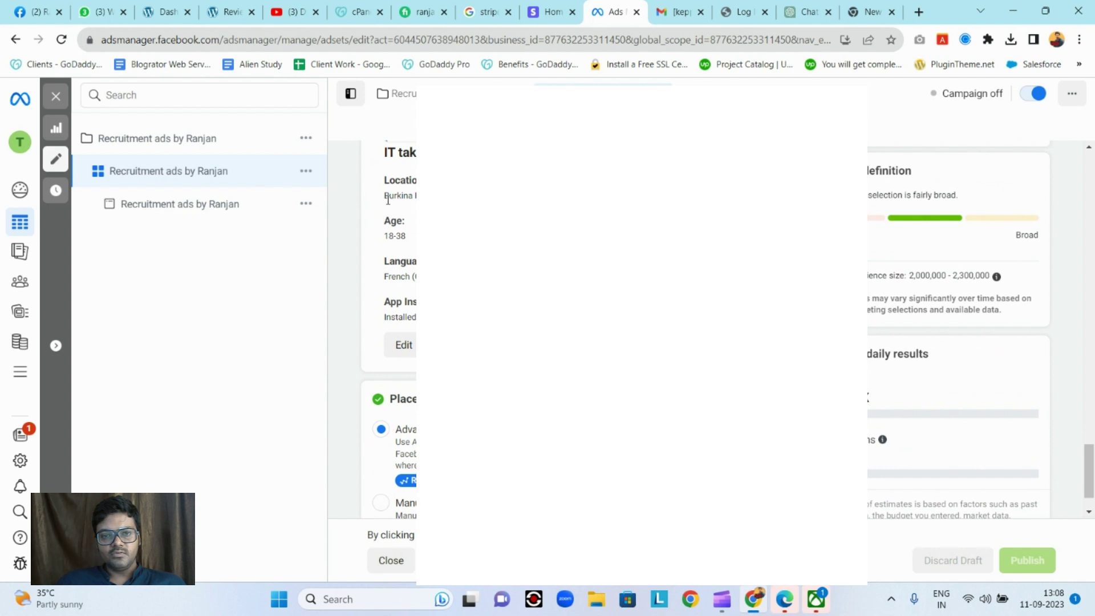
drag(384, 195, 420, 196)
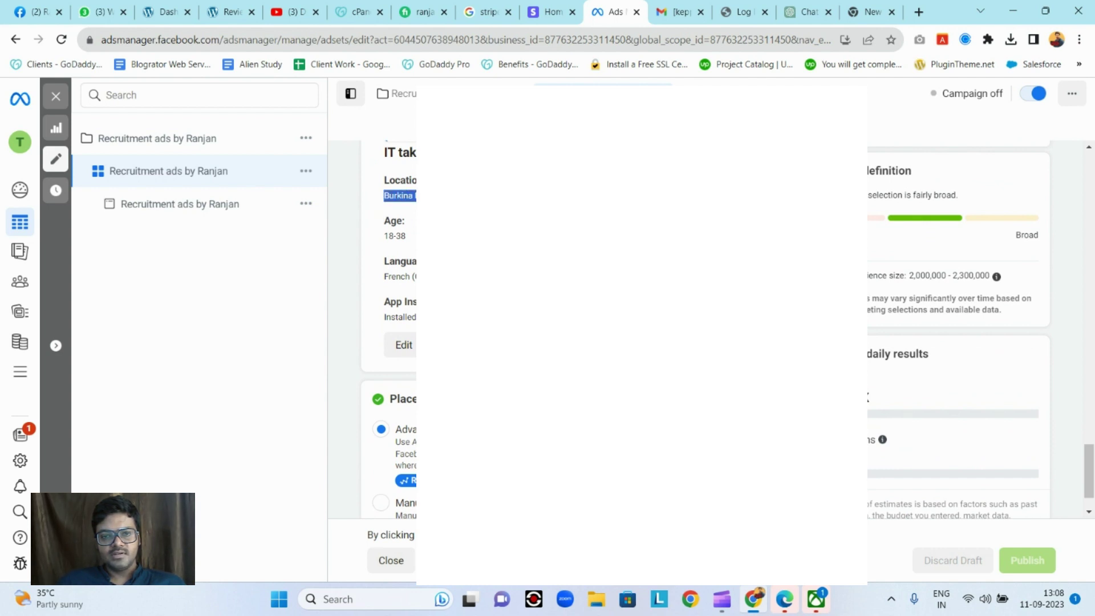
click(416, 197)
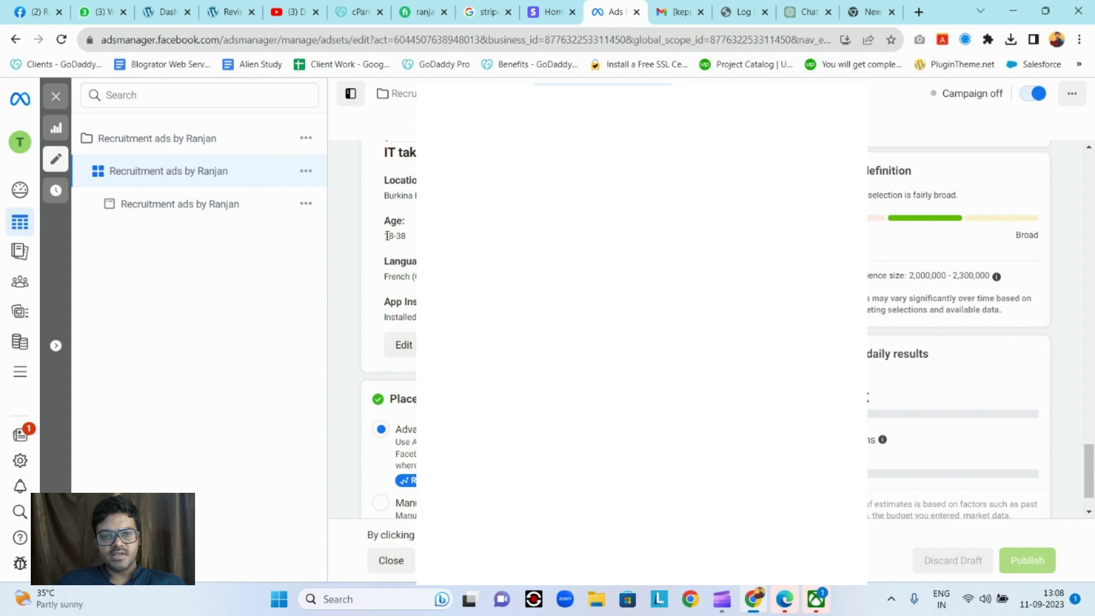
drag(386, 235, 411, 241)
click(418, 245)
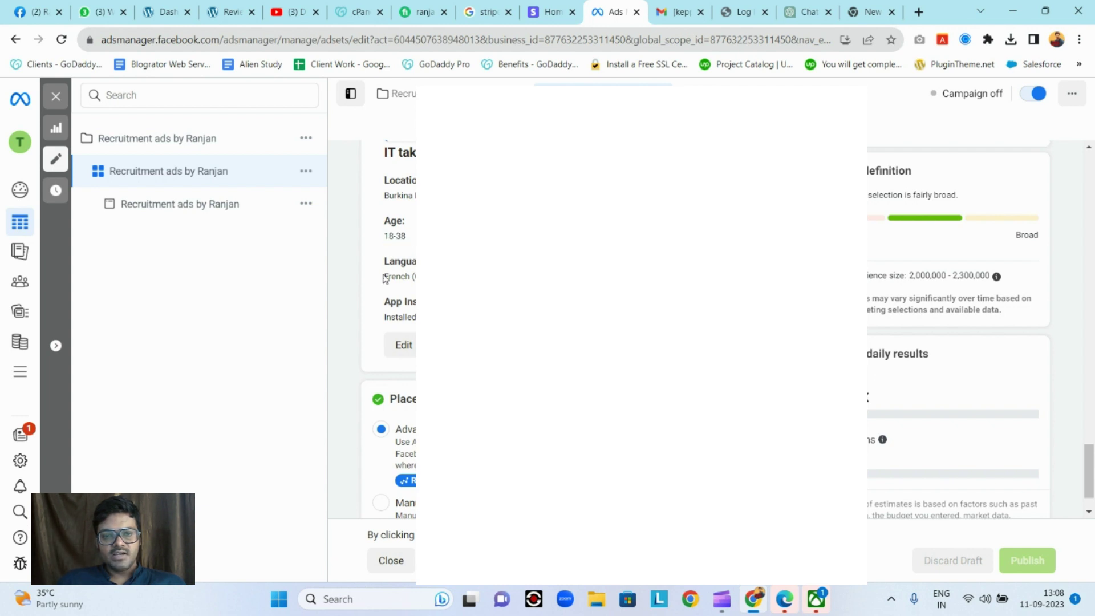
drag(385, 278, 445, 279)
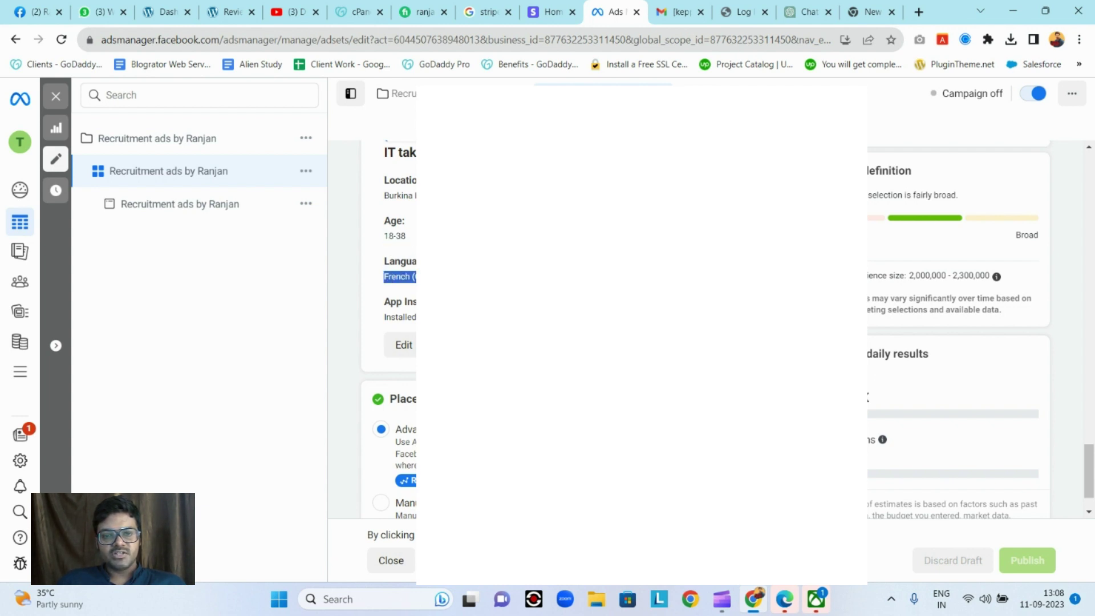
click(456, 284)
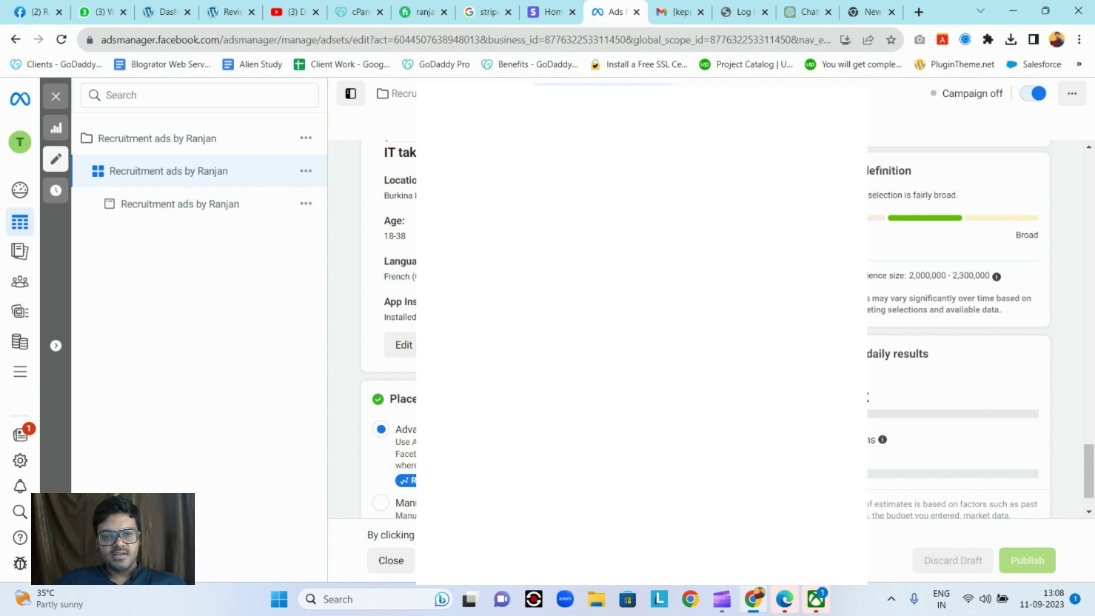
Step: Open the recruitment ad and review its identity, ad setup format, ad creative, message template and placement previews
scroll(958, 342, down, 1)
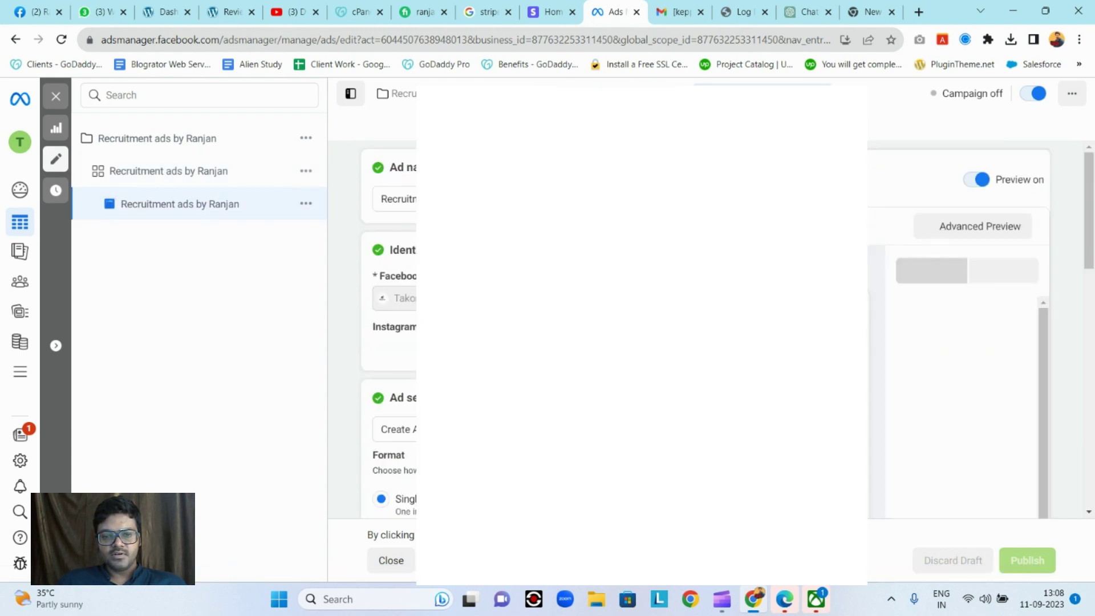
scroll(599, 328, down, 6)
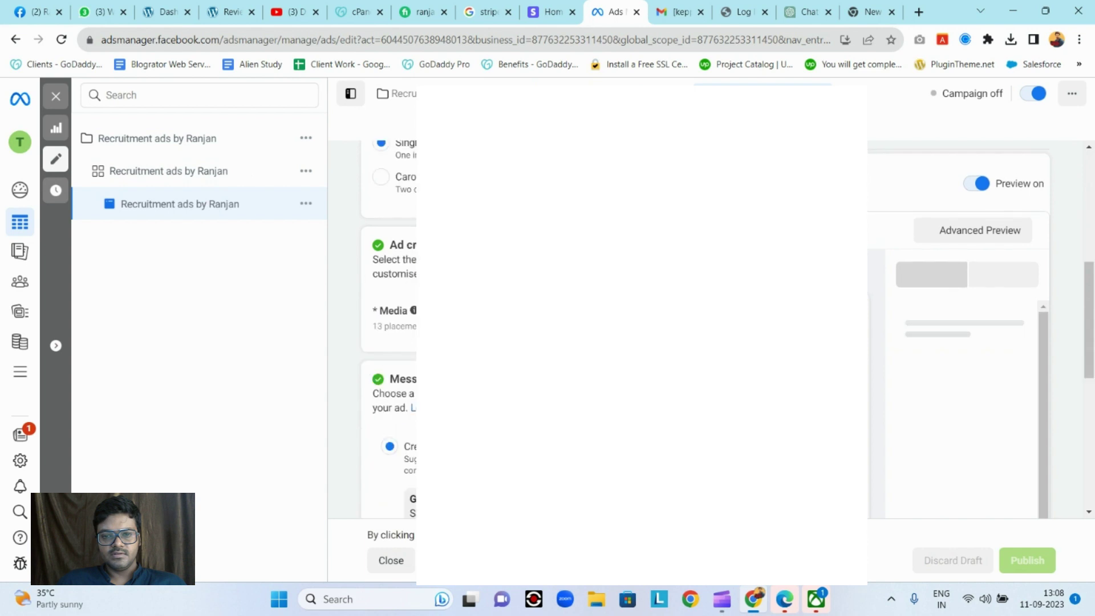
scroll(388, 328, down, 3)
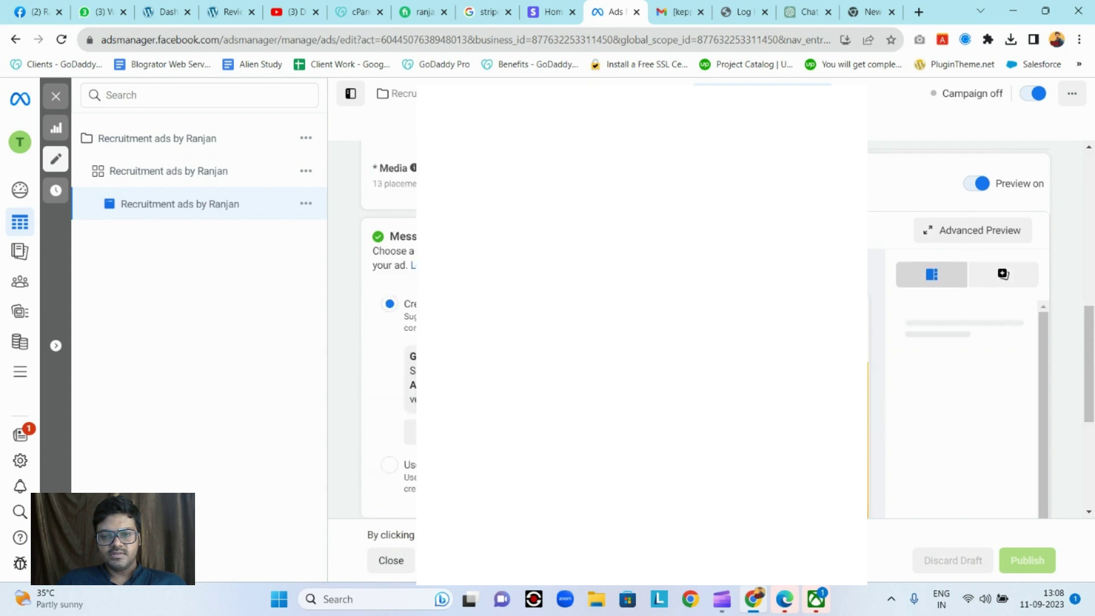
scroll(388, 328, down, 1)
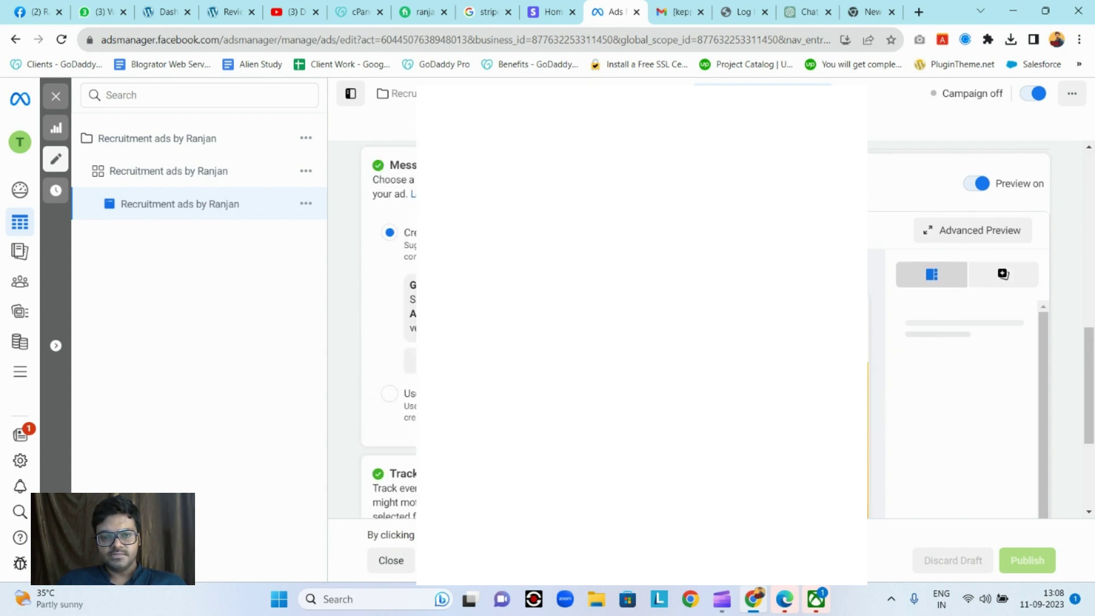
scroll(1087, 365, up, 5)
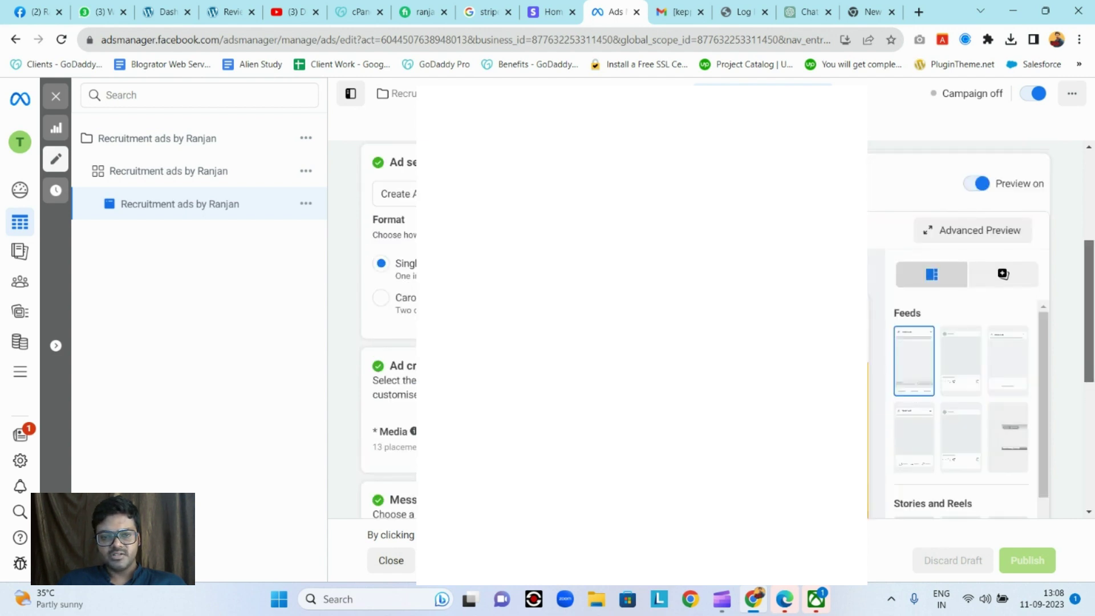
scroll(388, 331, down, 5)
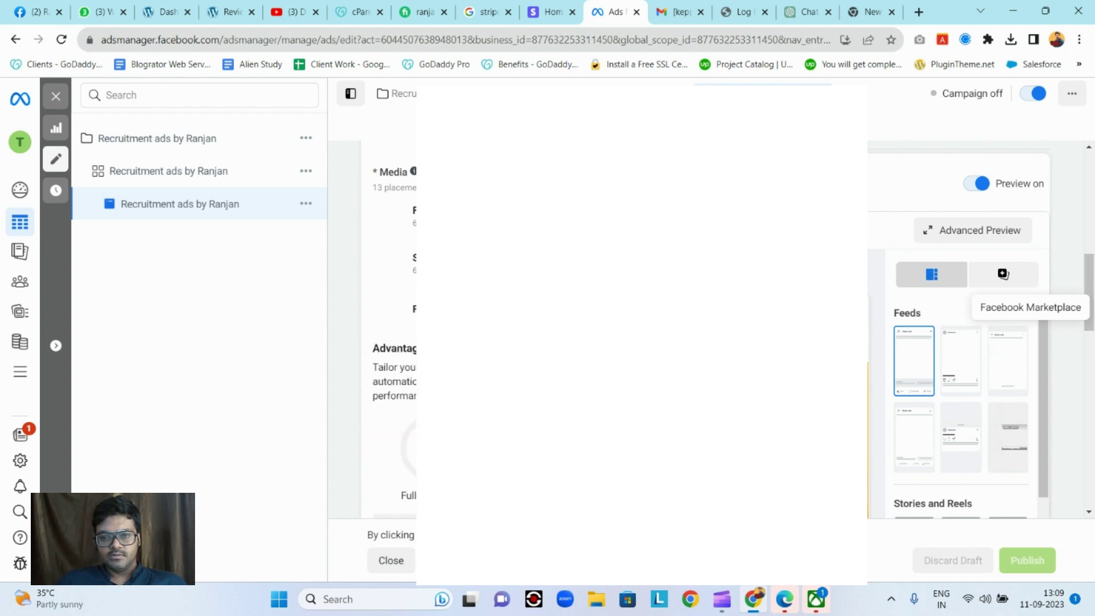
scroll(335, 265, down, 4)
scroll(337, 264, up, 9)
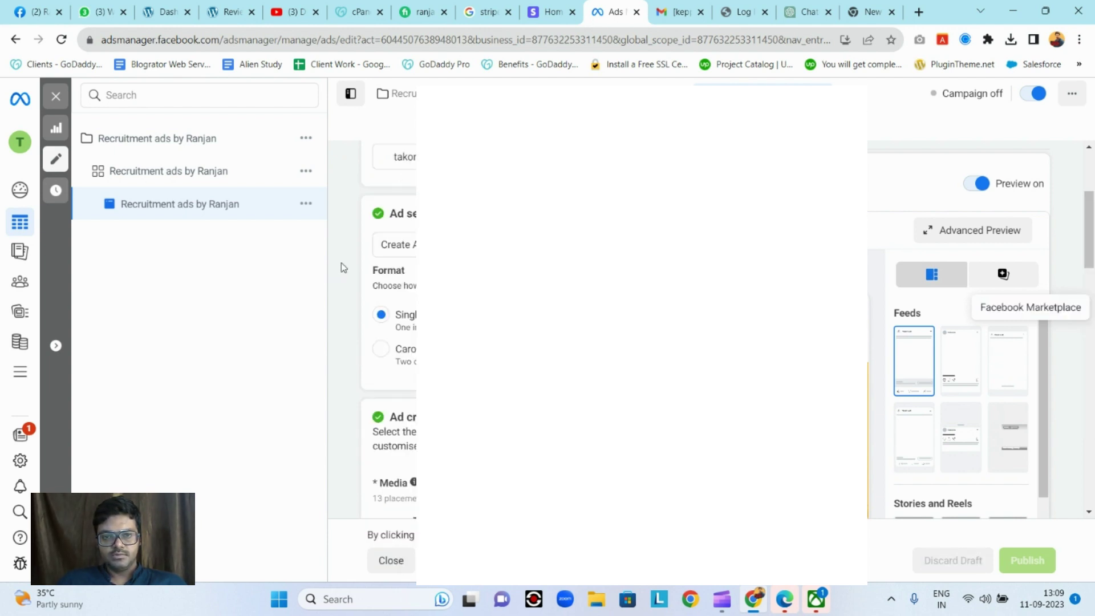
scroll(343, 276, up, 3)
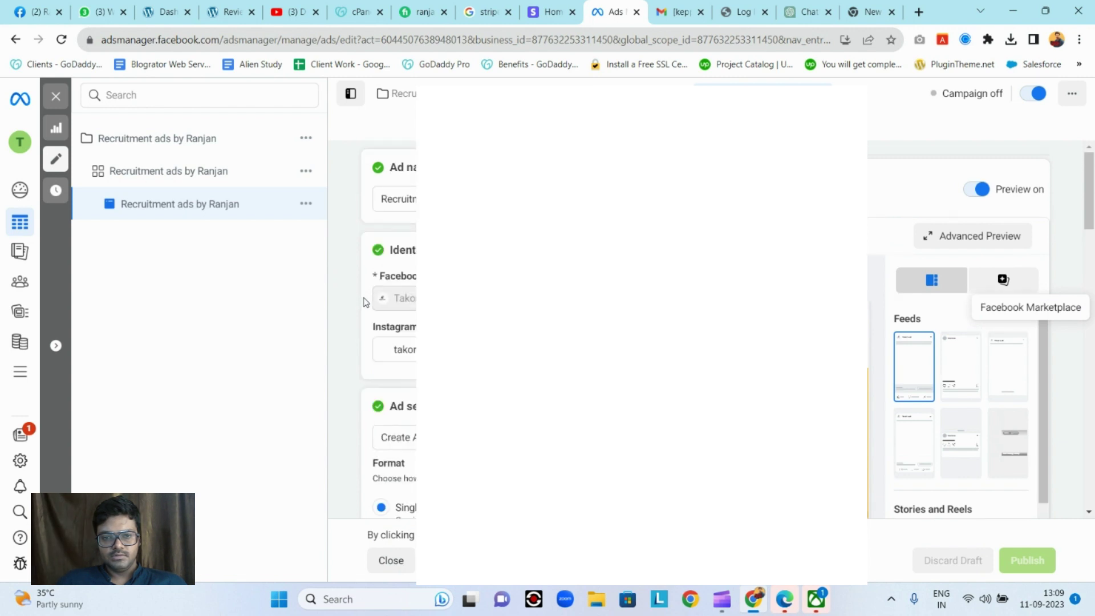
scroll(366, 317, down, 4)
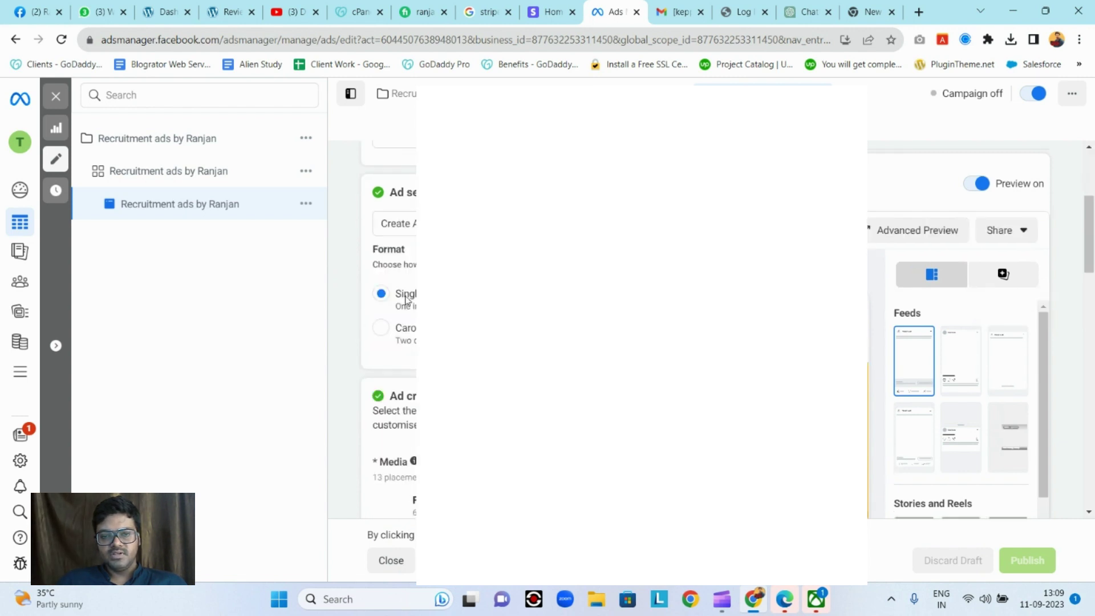
Step: Review the recruitment ad's creative media by placement, its Advantage+ creative section and the remaining ad settings down to the end of the form
scroll(411, 303, down, 3)
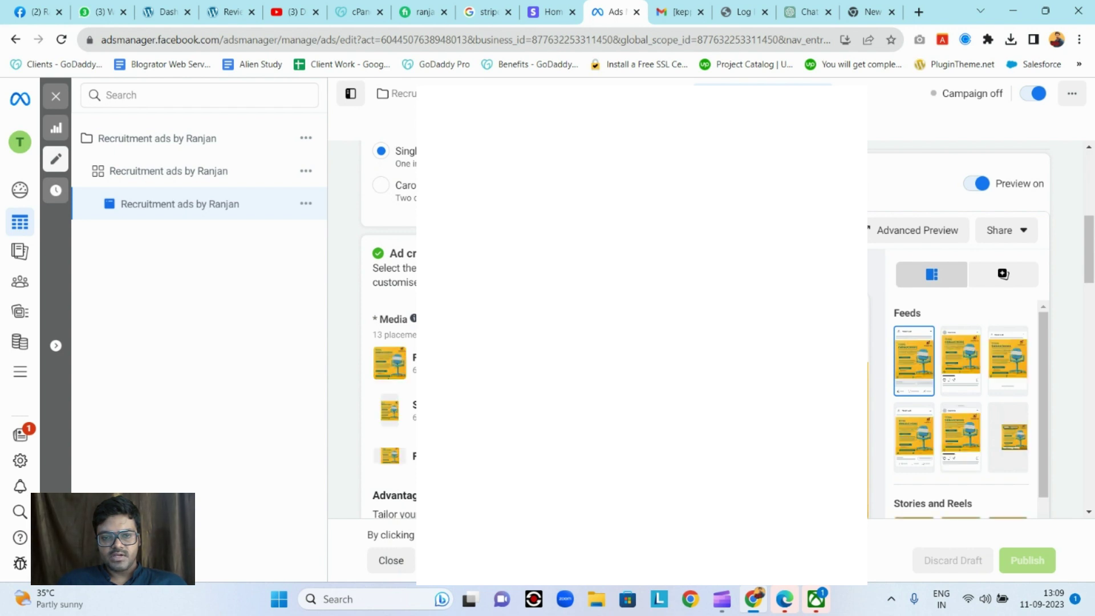
scroll(394, 330, down, 3)
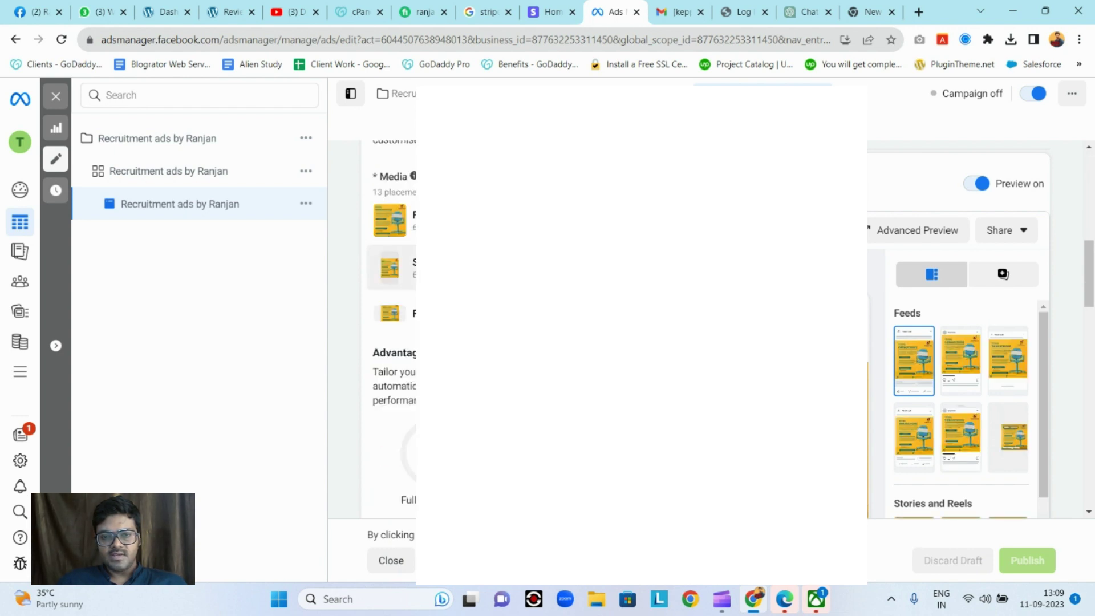
scroll(393, 331, up, 1)
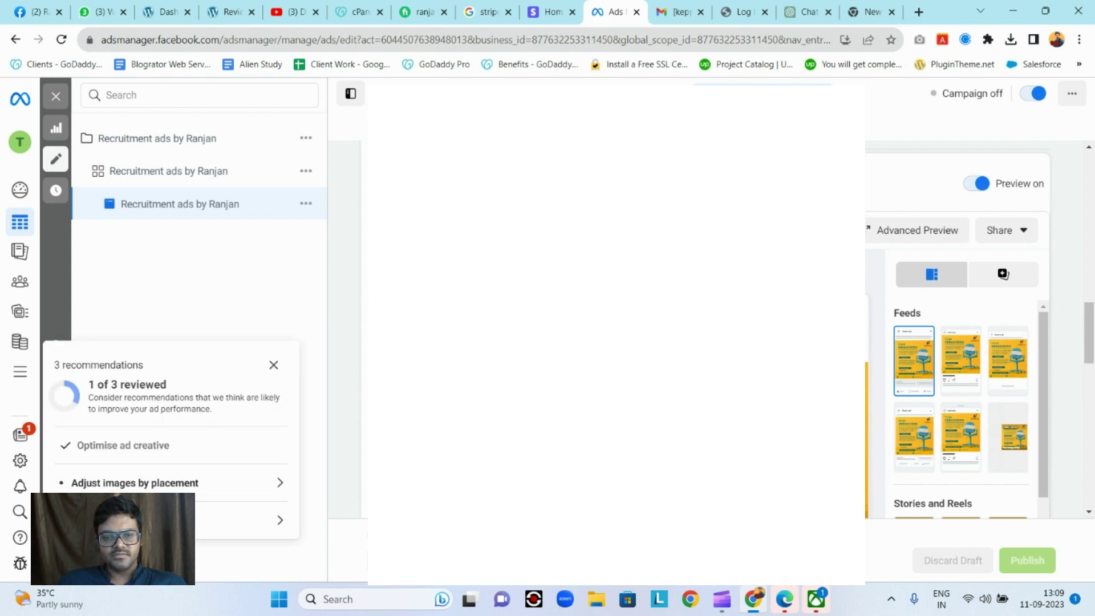
scroll(343, 303, down, 2)
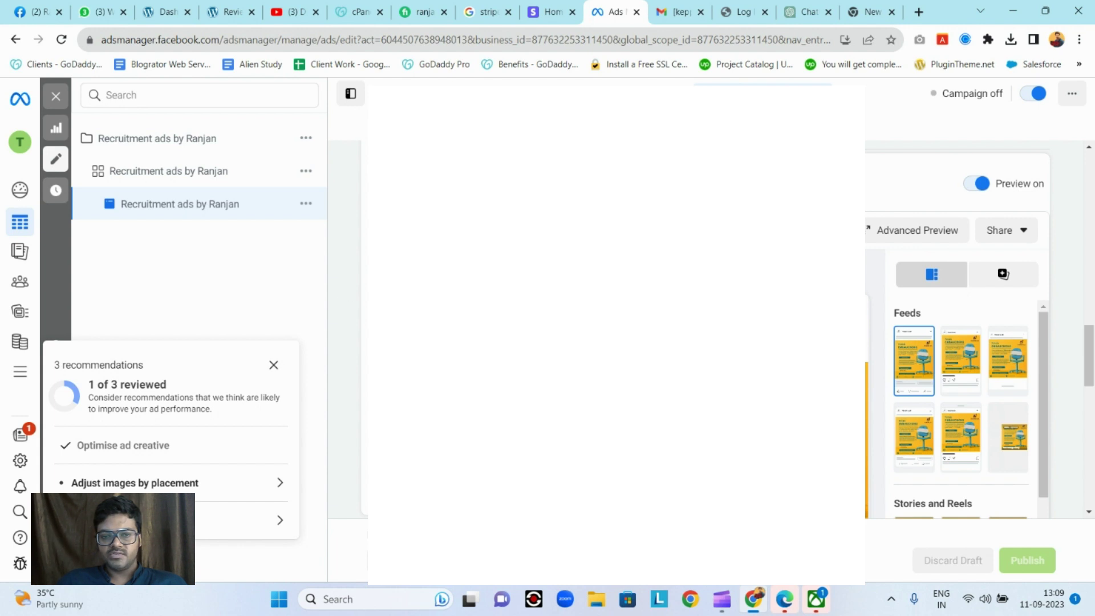
scroll(616, 336, down, 2)
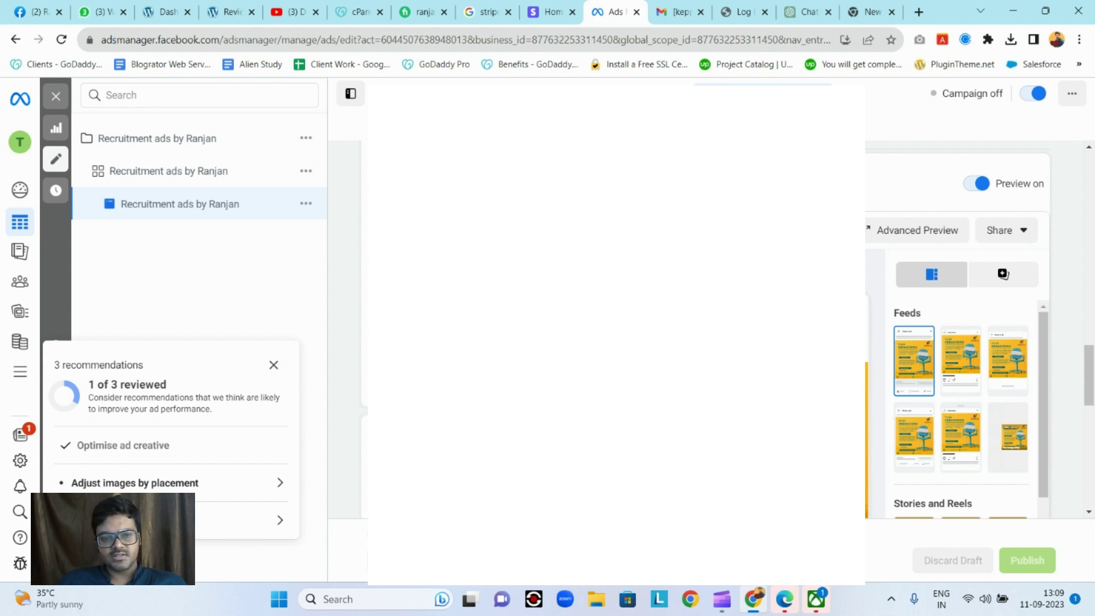
scroll(616, 337, down, 2)
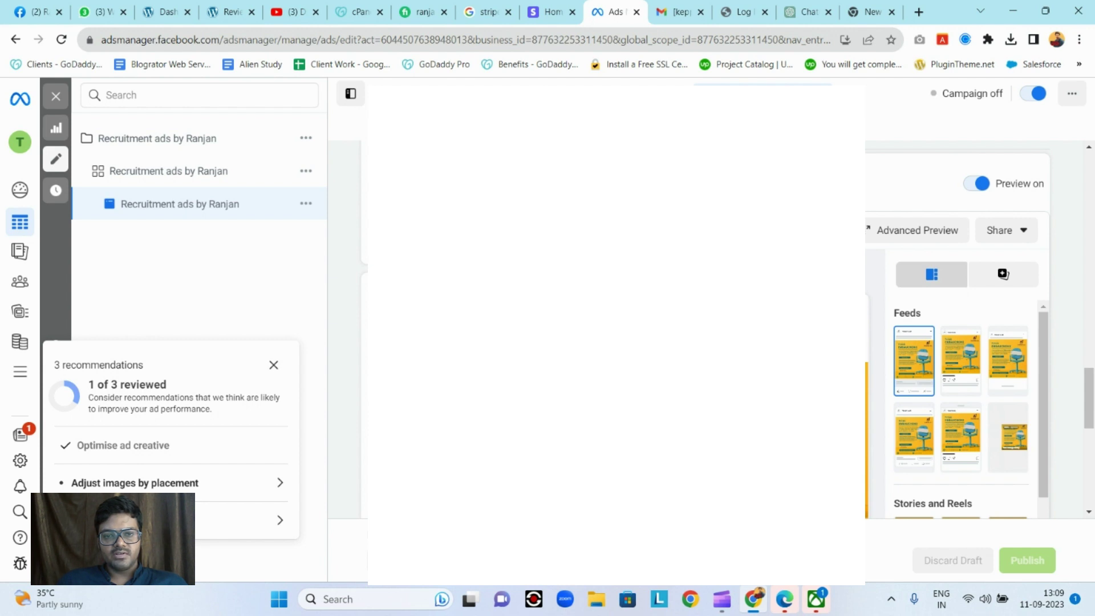
scroll(616, 337, down, 2)
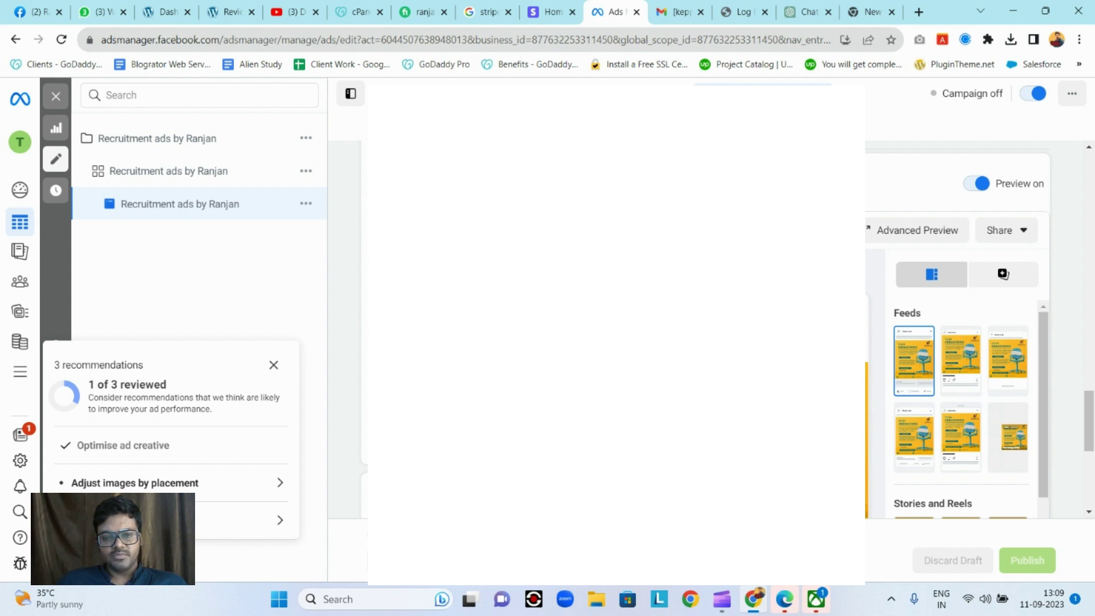
scroll(970, 342, down, 1)
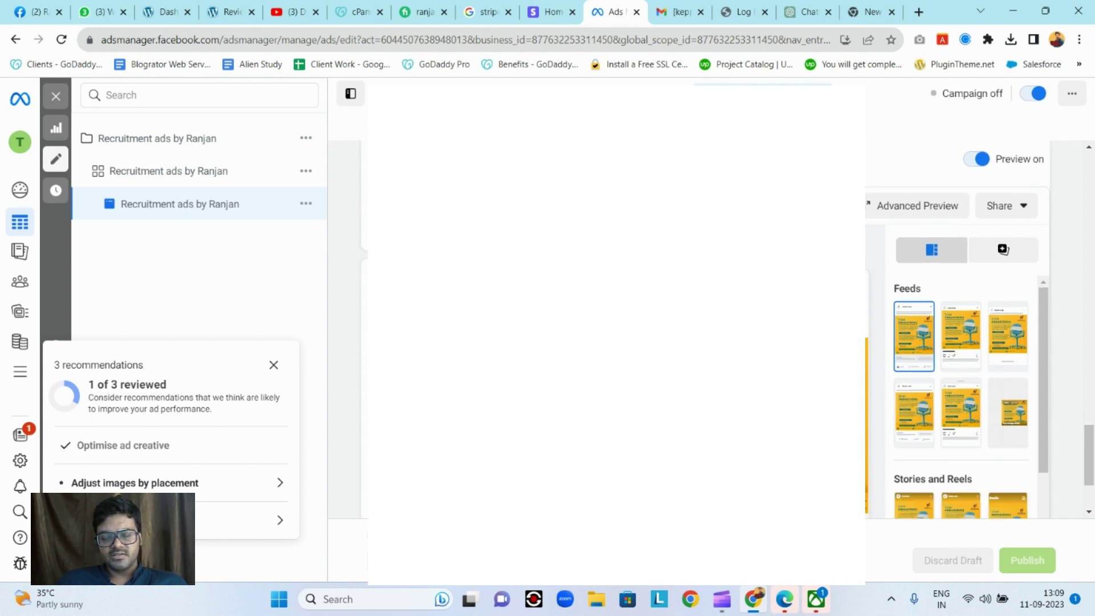
scroll(964, 343, down, 3)
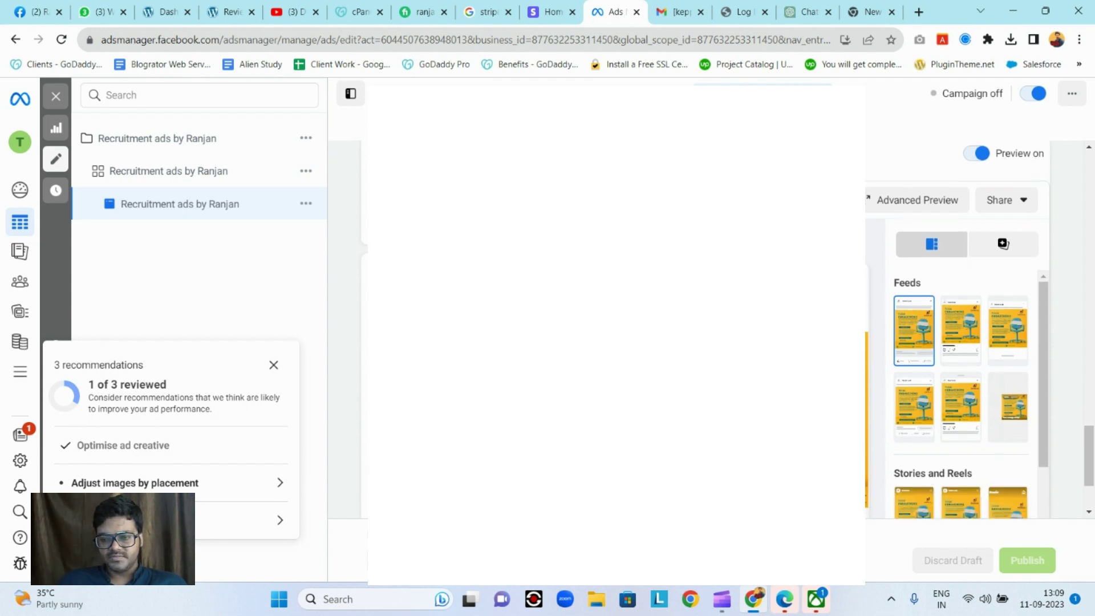